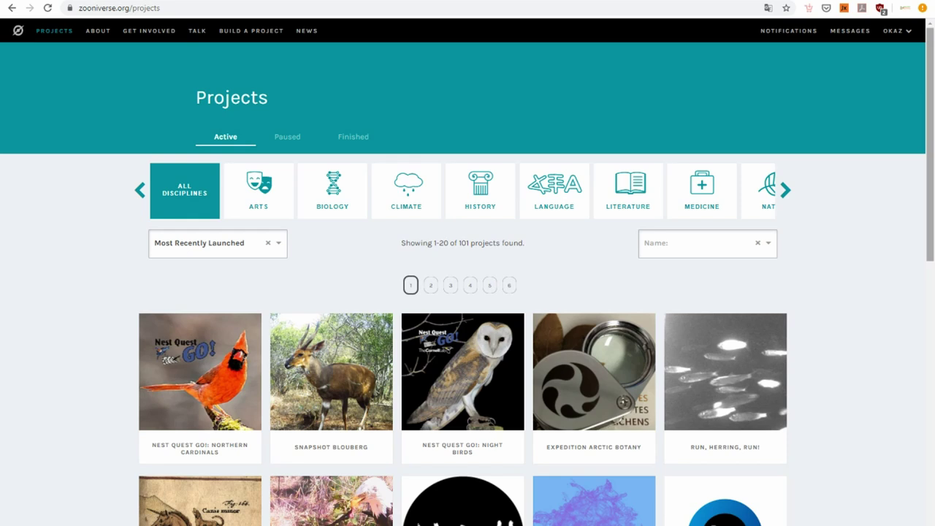
- Sample the Arts, Biology, Climate, History, Language, Literature and Medicine discipline filters
left_click_drag(930, 146, 930, 147)
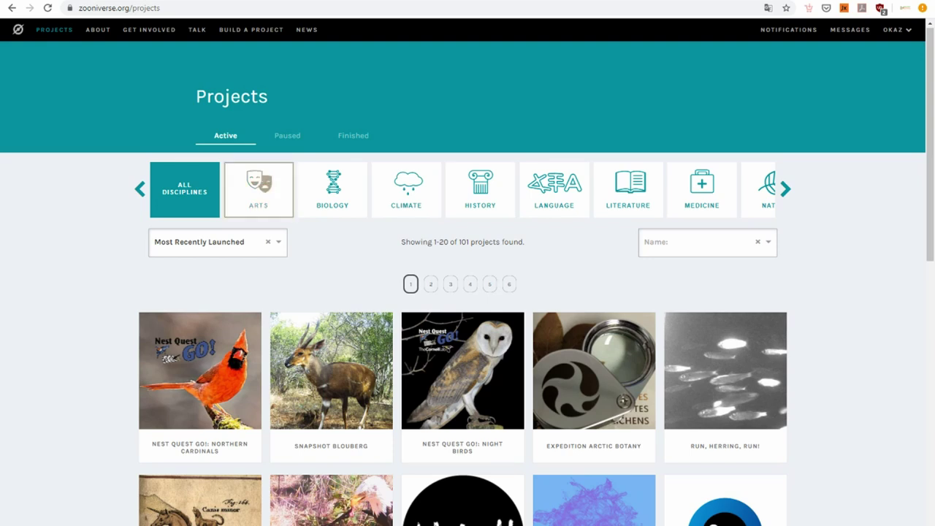
left_click(259, 189)
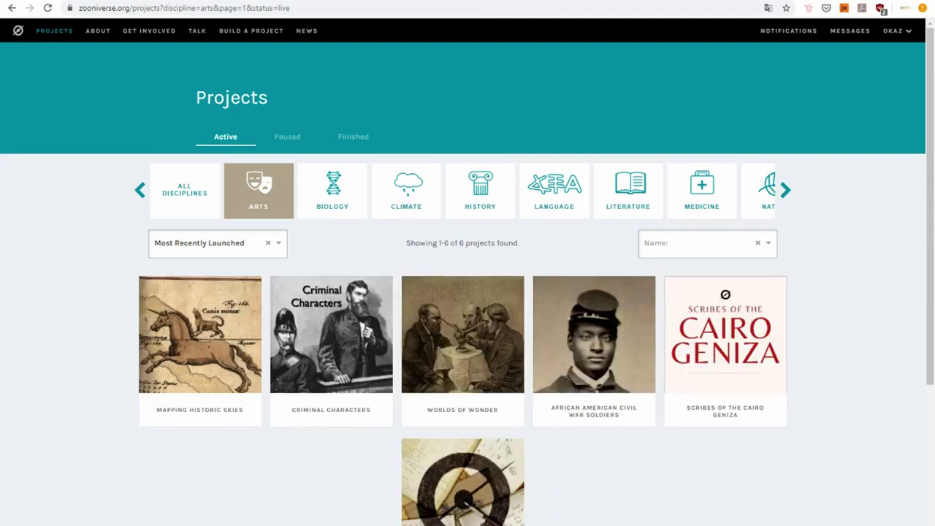
left_click(332, 190)
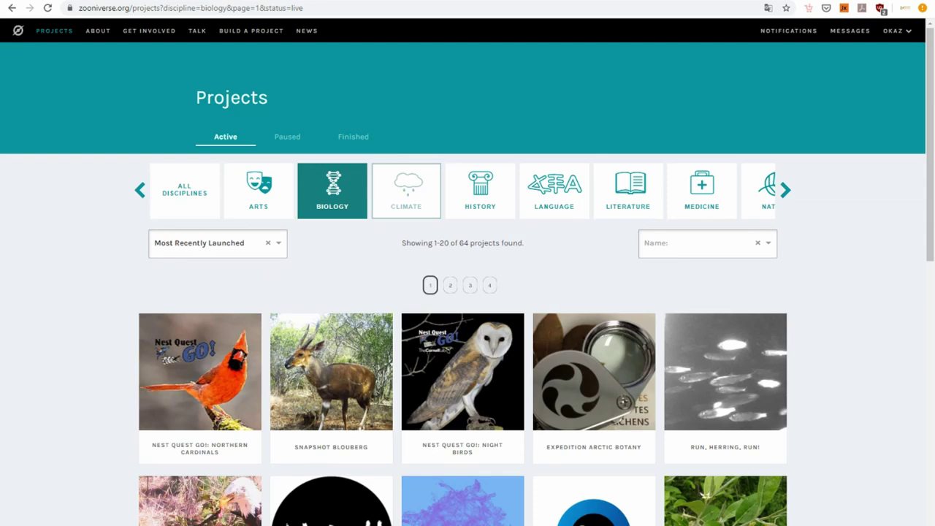
left_click(406, 190)
left_click(480, 190)
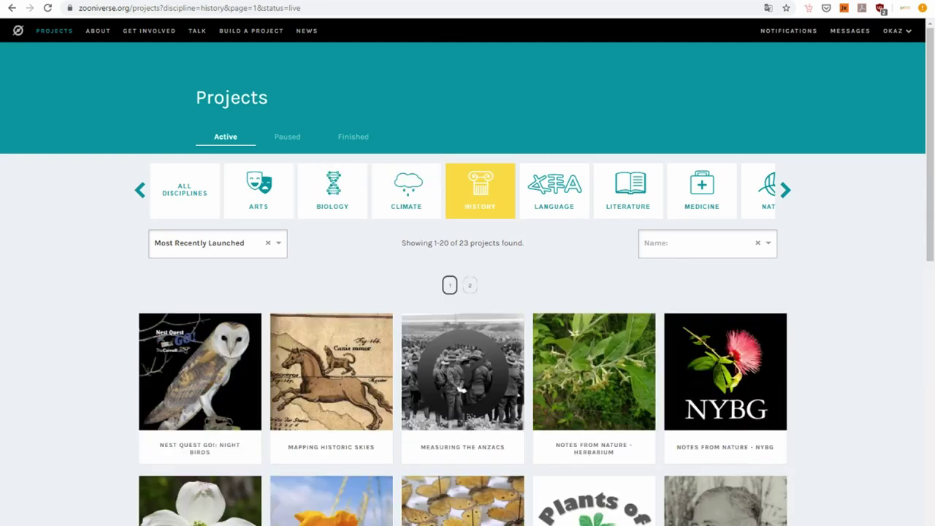
left_click(554, 190)
left_click(628, 190)
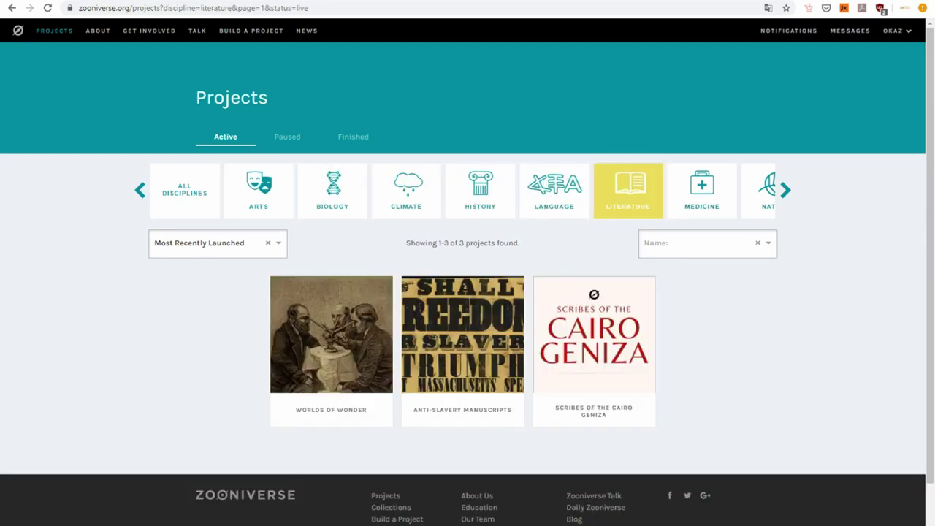
left_click(701, 190)
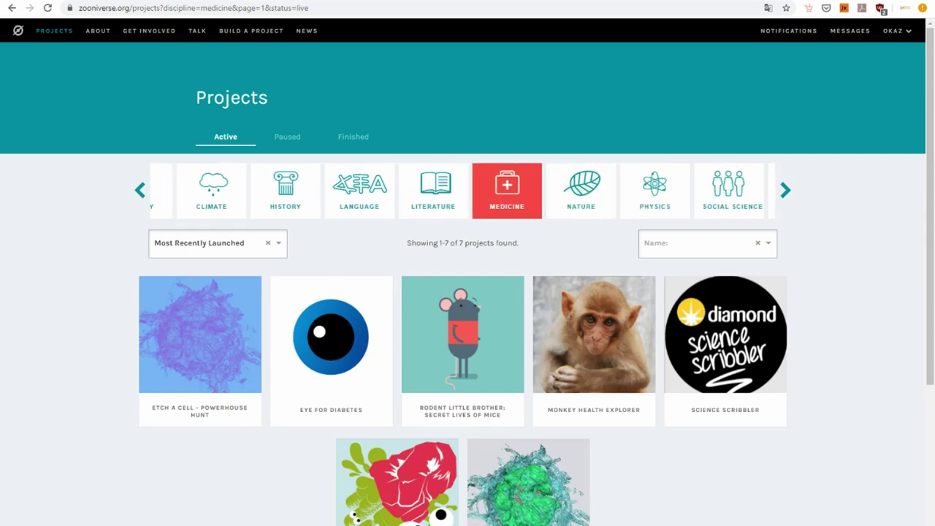
- Browse Nature, Physics and Social Science projects, then filter the list to Space
scroll(467, 292, "down", 1)
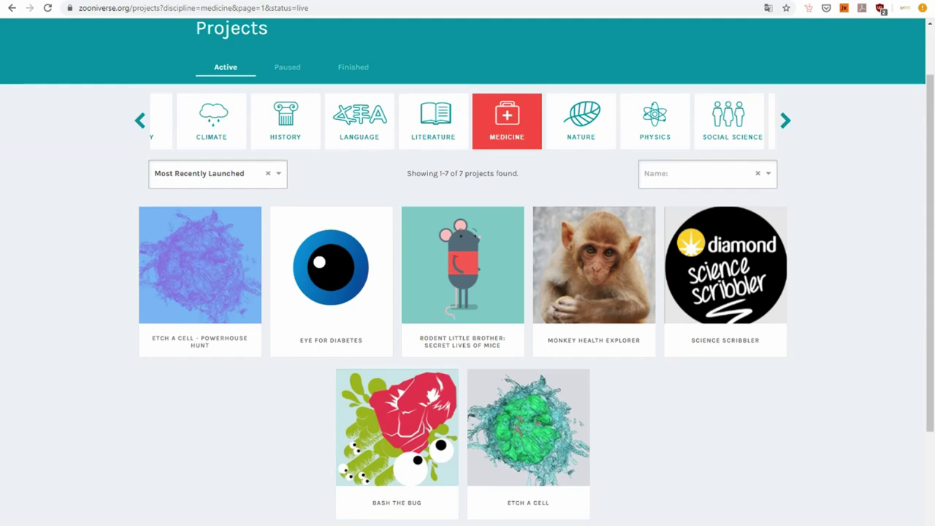
scroll(581, 183, "up", 1)
left_click(581, 190)
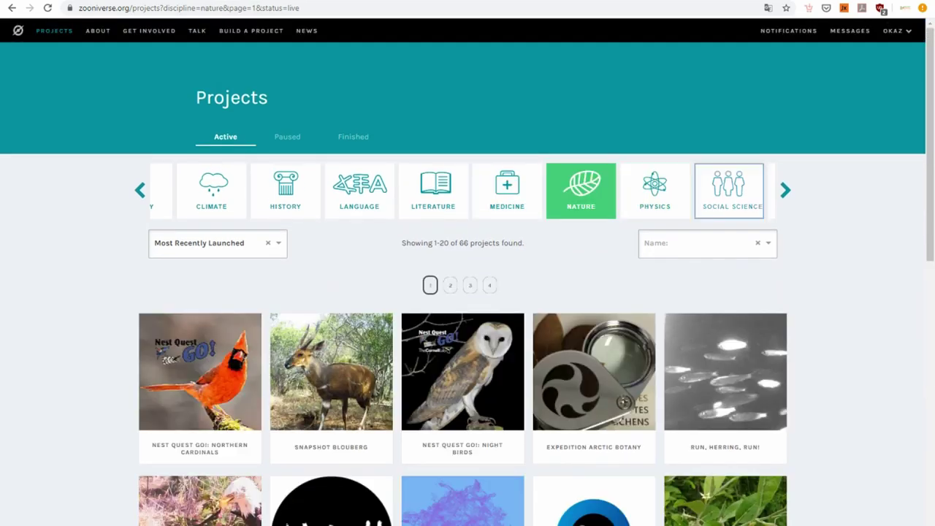
scroll(729, 190, "down", 1)
scroll(729, 190, "up", 1)
left_click(655, 190)
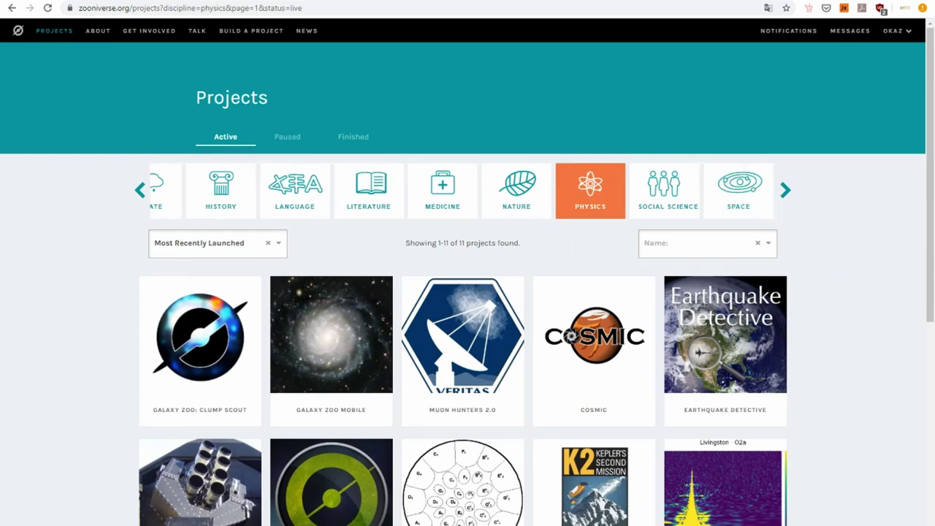
left_click(664, 190)
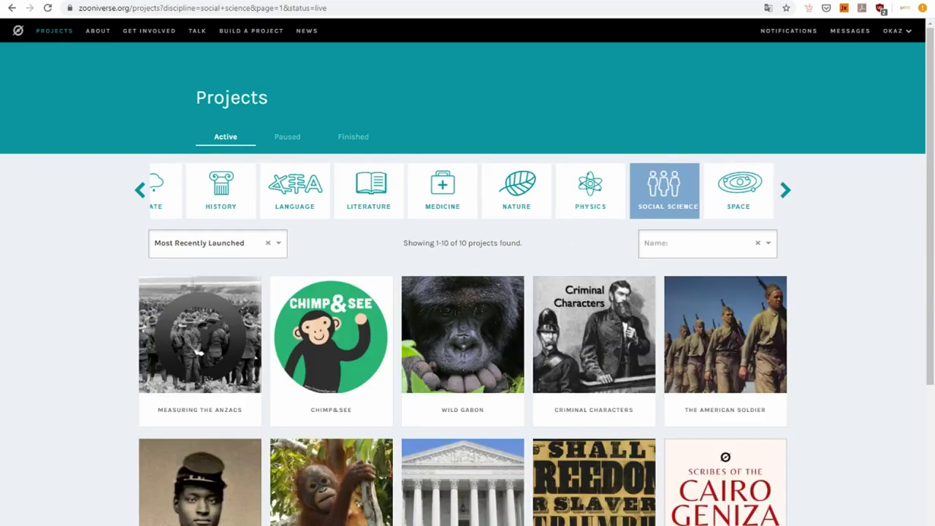
scroll(468, 329, "down", 2)
left_click(738, 115)
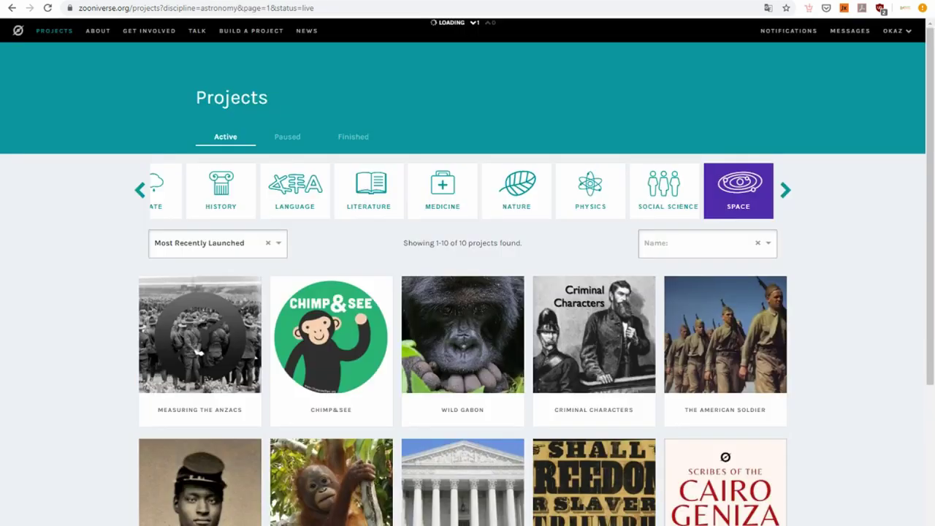
- Look through the 17 Space projects and open the Exoplanet Explorers card
scroll(468, 292, "down", 3)
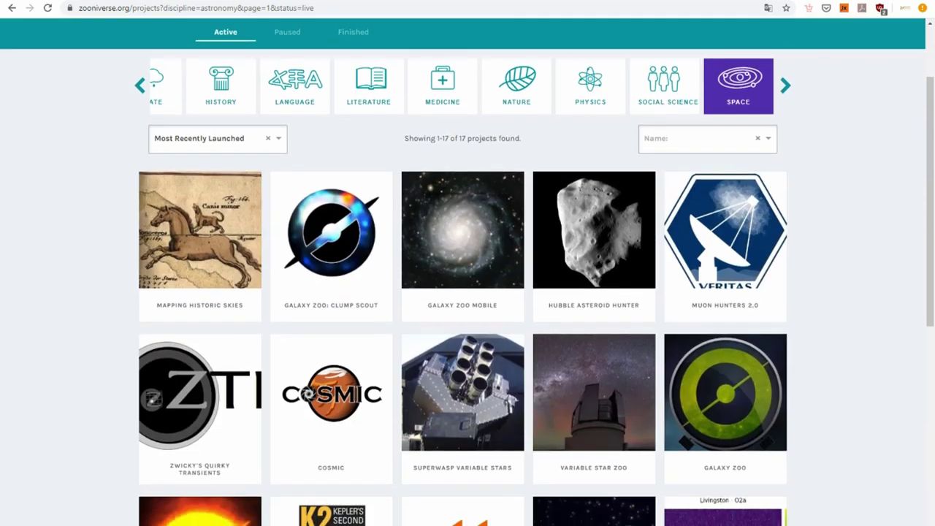
scroll(467, 292, "down", 1)
scroll(467, 292, "down", 1)
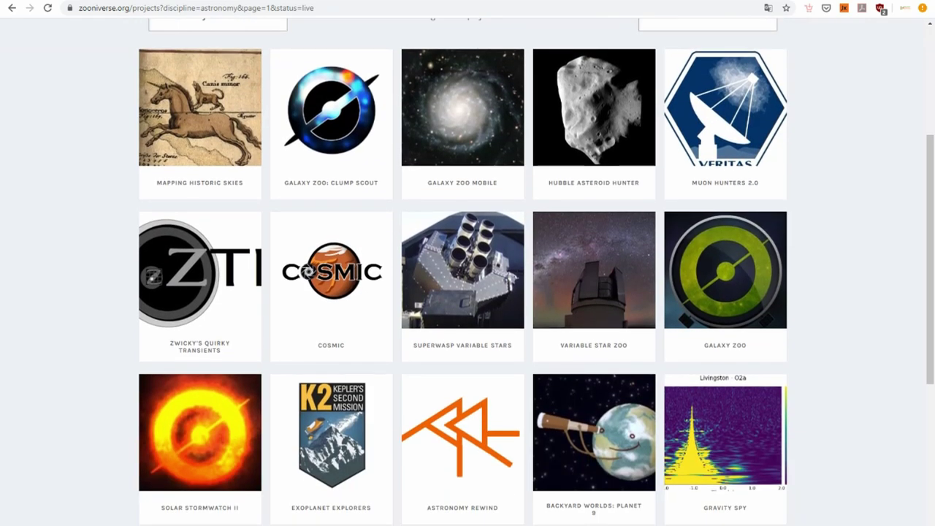
scroll(468, 292, "down", 1)
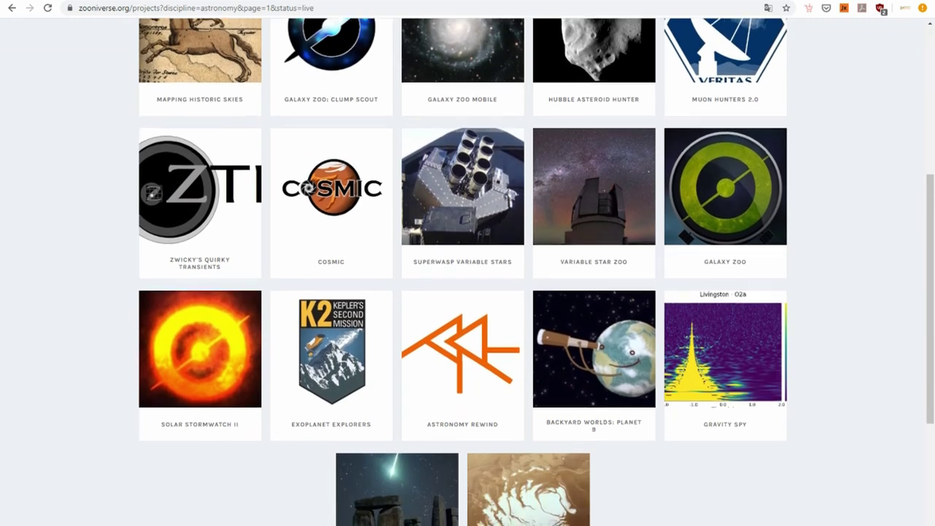
scroll(467, 292, "down", 1)
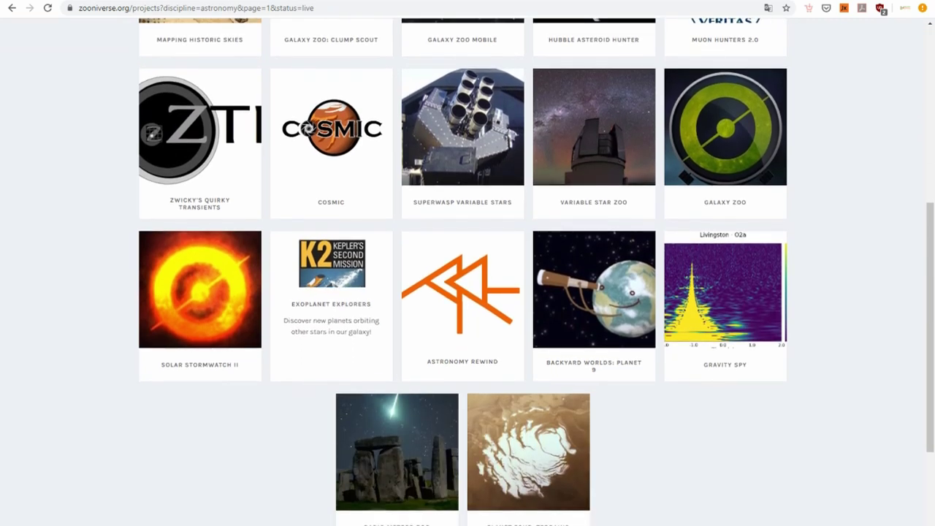
scroll(468, 292, "up", 1)
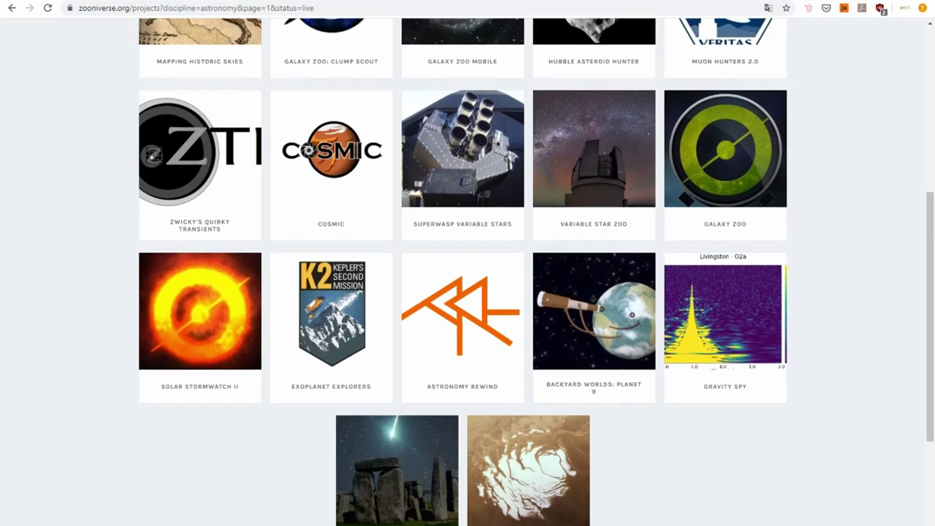
scroll(467, 292, "down", 1)
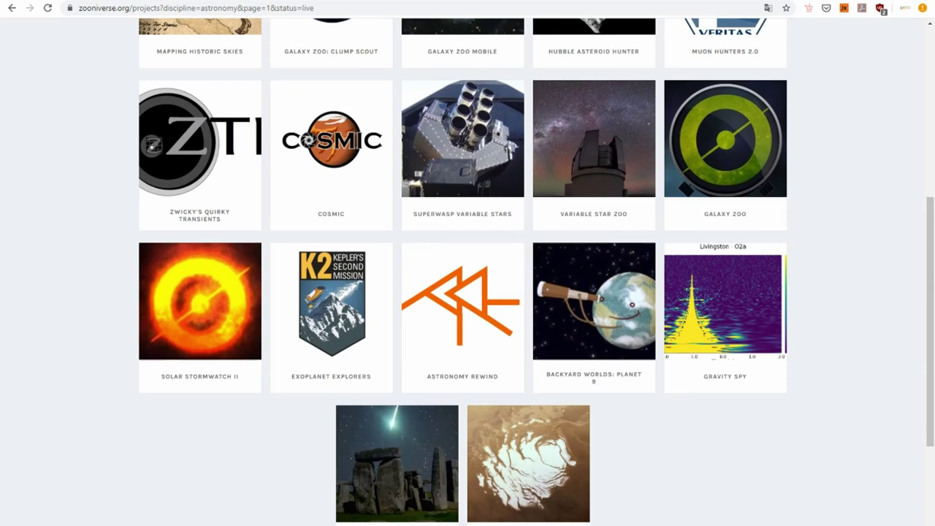
scroll(467, 292, "up", 1)
scroll(468, 292, "up", 1)
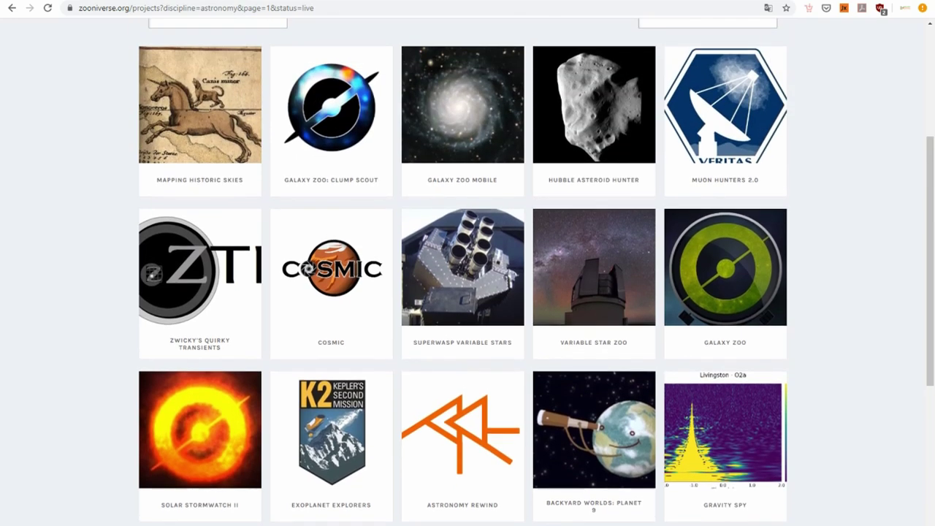
scroll(468, 293, "up", 1)
scroll(468, 292, "up", 1)
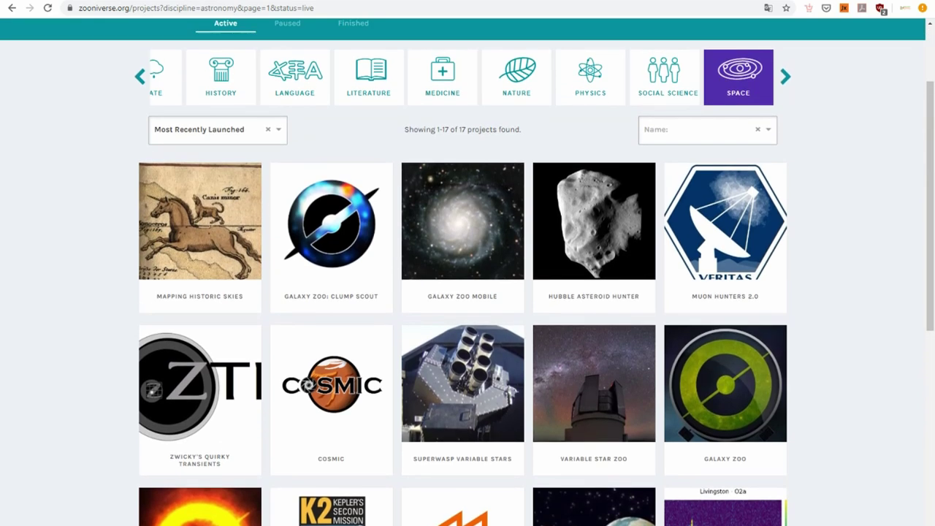
scroll(468, 292, "up", 1)
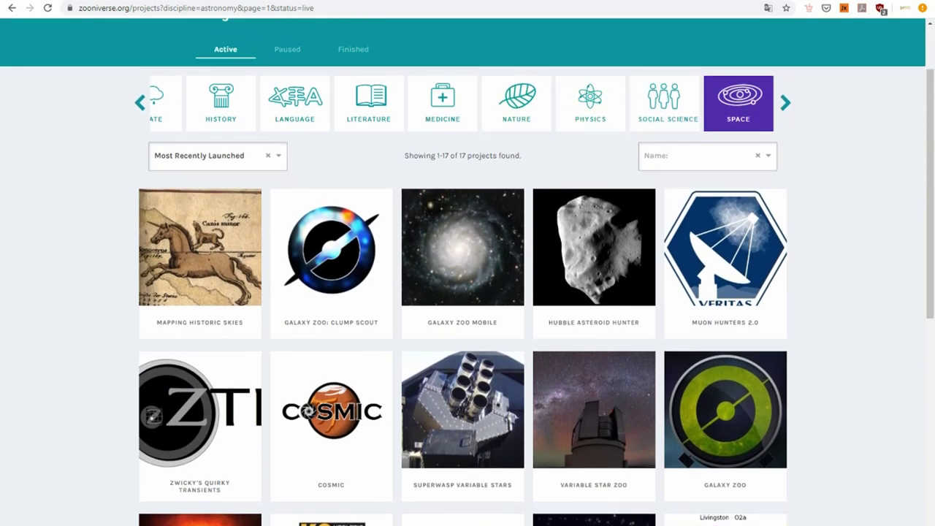
scroll(468, 292, "up", 1)
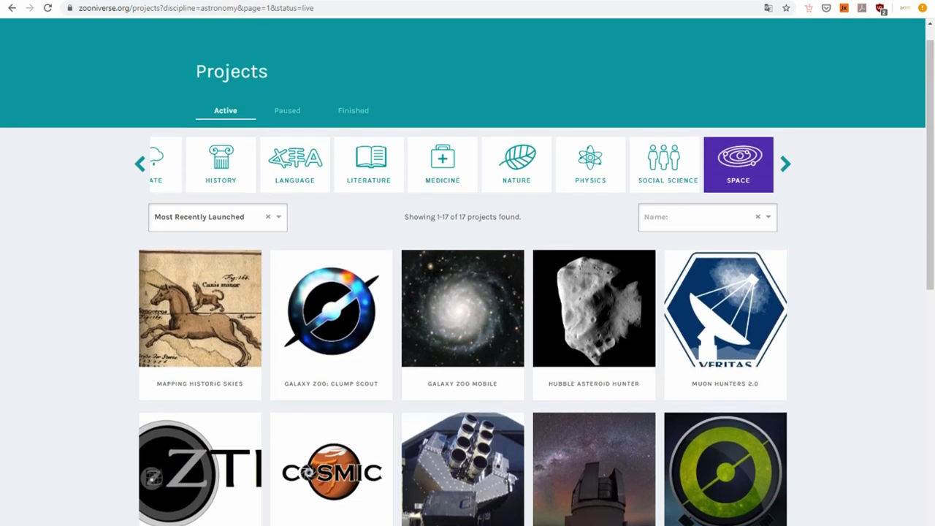
scroll(467, 292, "down", 2)
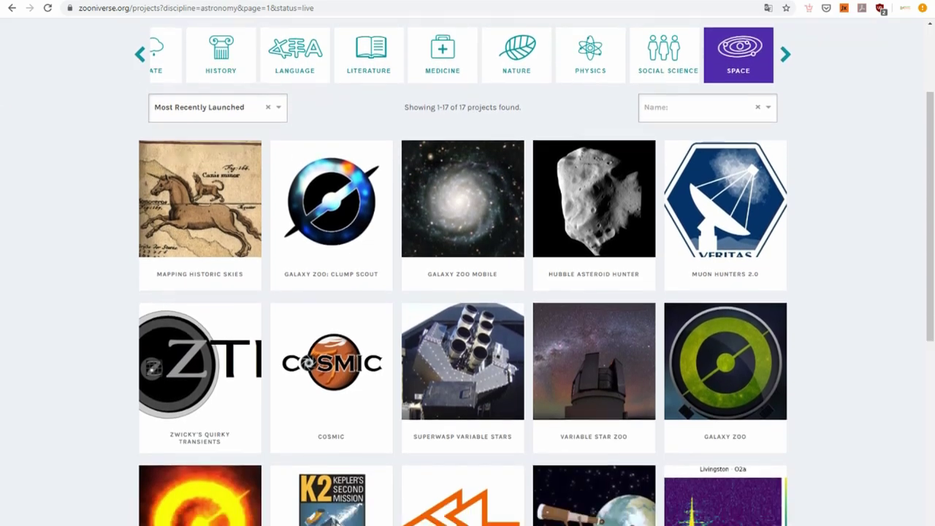
scroll(468, 292, "down", 2)
scroll(468, 292, "down", 2)
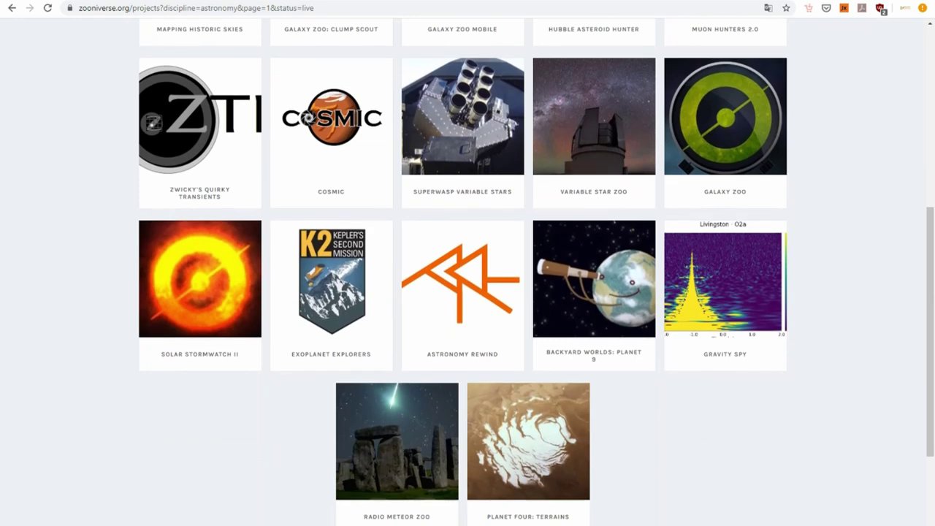
scroll(467, 293, "down", 2)
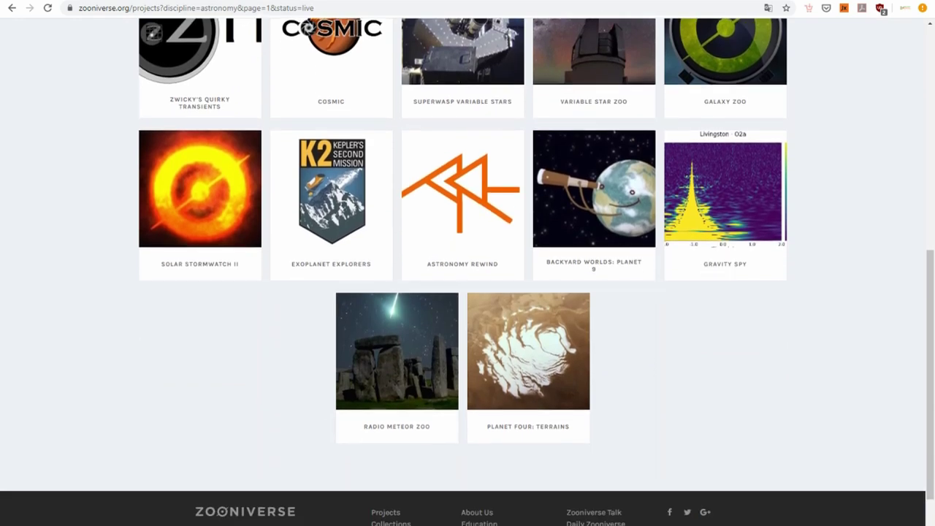
scroll(467, 292, "up", 5)
scroll(467, 292, "up", 3)
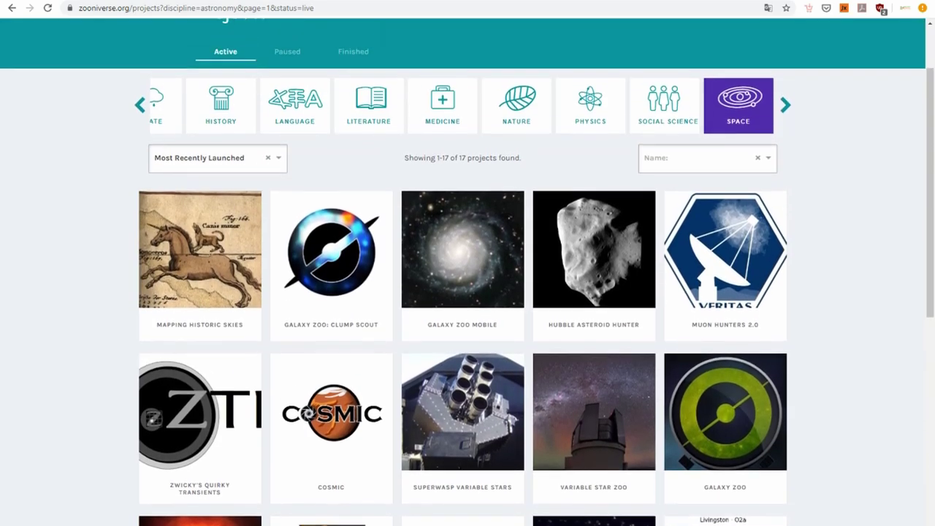
scroll(468, 292, "down", 1)
scroll(468, 292, "down", 2)
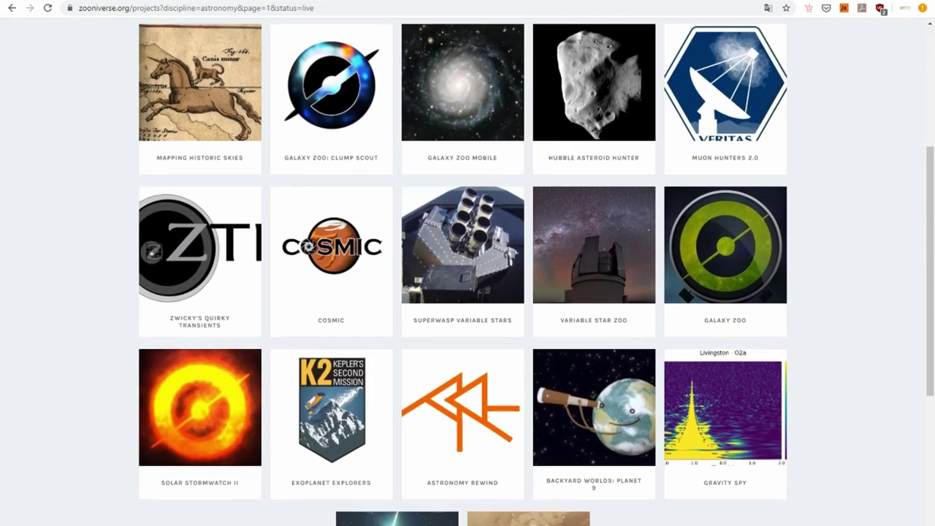
left_click(331, 401)
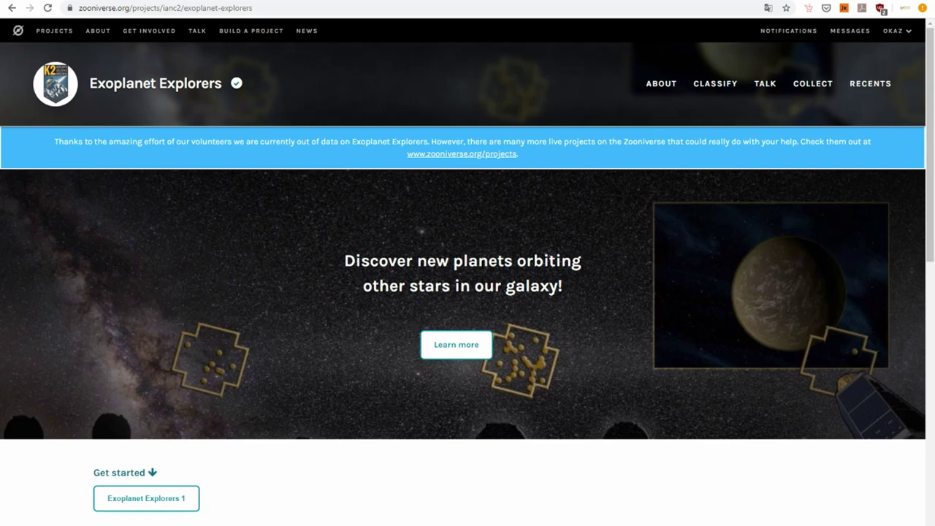
- Scroll the project home page and open About's Research page on transiting exoplanets
scroll(467, 272, "down", 1)
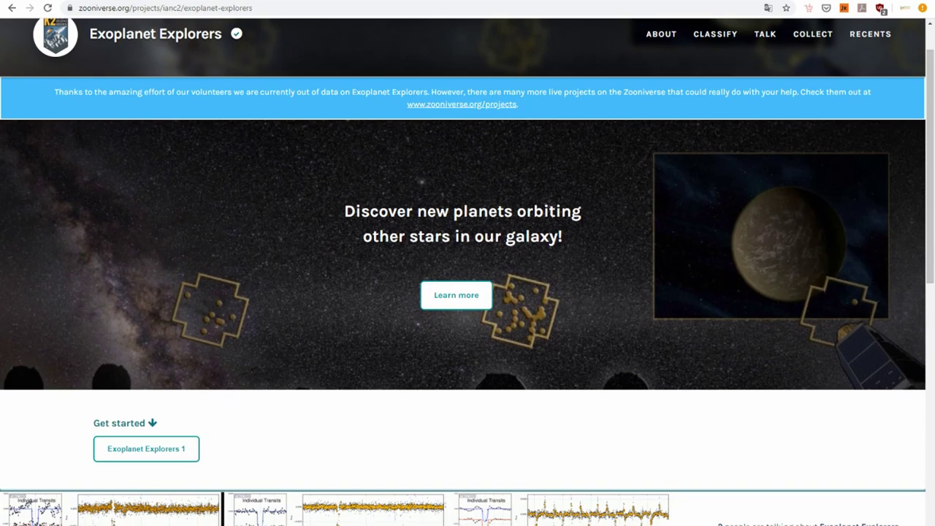
scroll(468, 272, "down", 1)
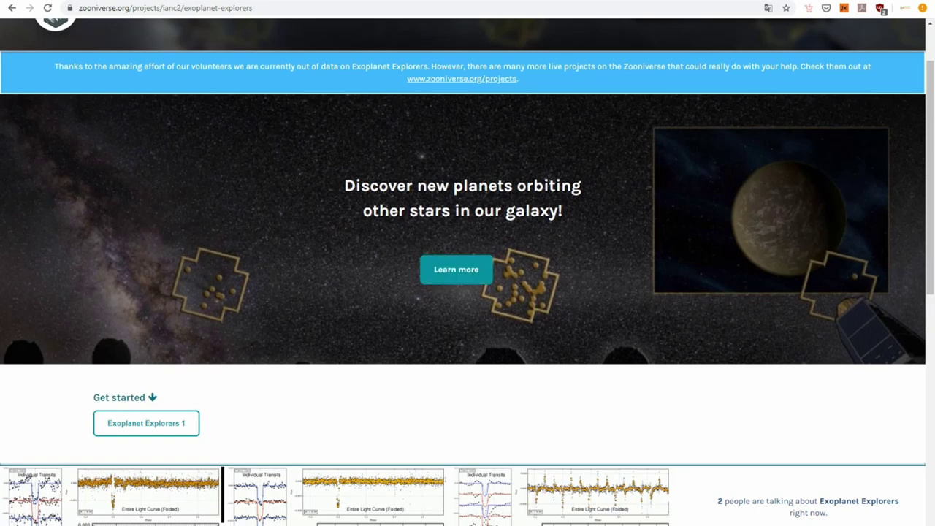
left_click(456, 269)
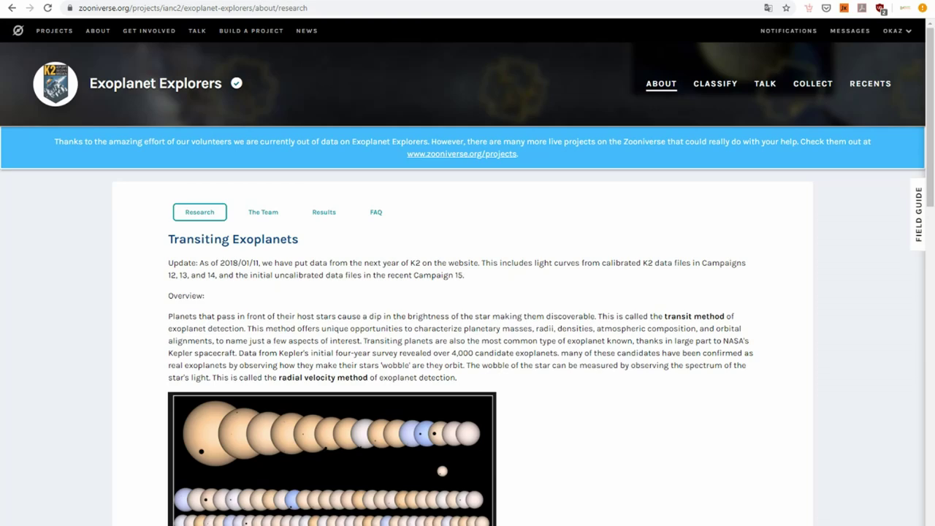
- Read the Transiting Exoplanets and K2 Mission research, then go back to the project home
scroll(468, 293, "down", 2)
scroll(467, 292, "down", 1)
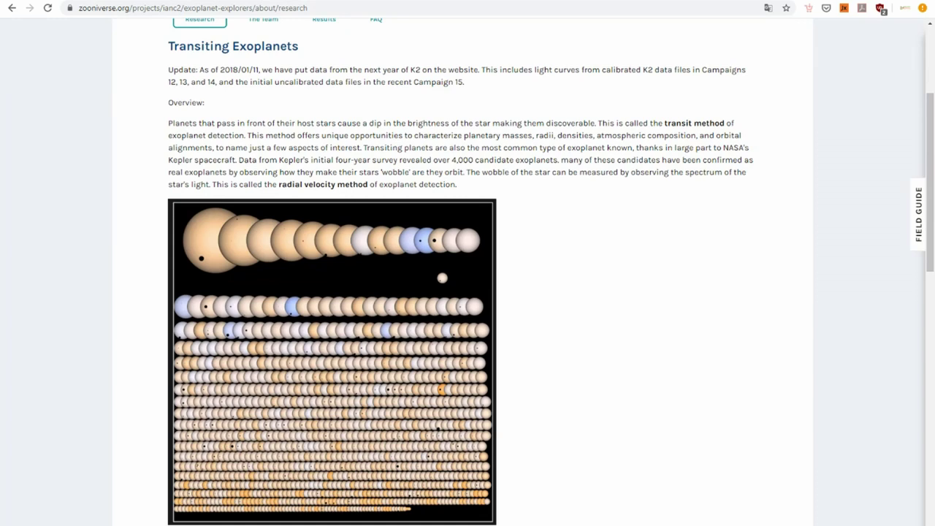
scroll(468, 292, "down", 1)
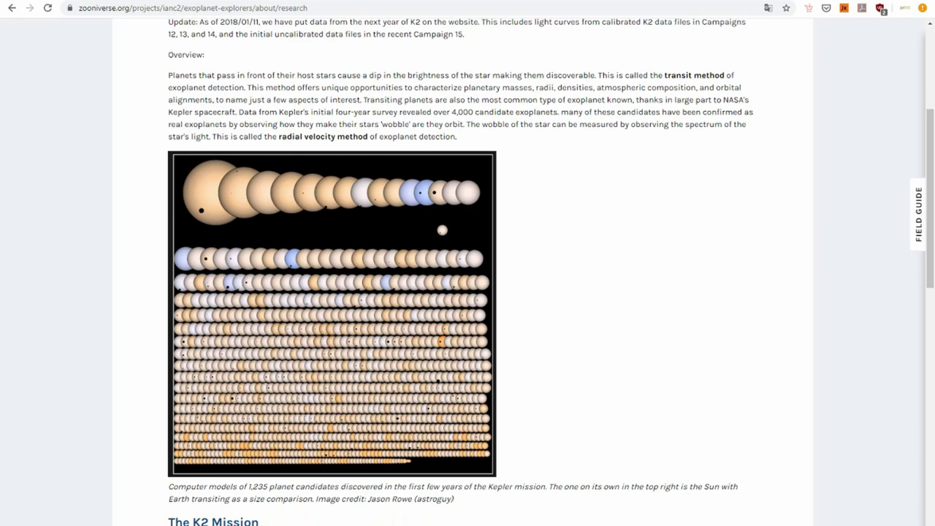
scroll(468, 292, "down", 4)
scroll(467, 292, "down", 3)
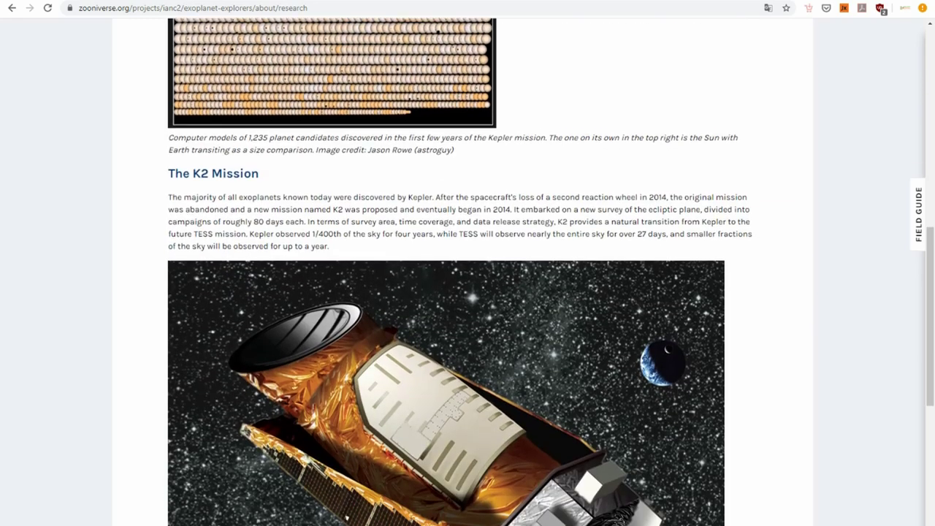
scroll(467, 293, "down", 1)
scroll(468, 293, "down", 5)
scroll(468, 292, "down", 2)
key("Home")
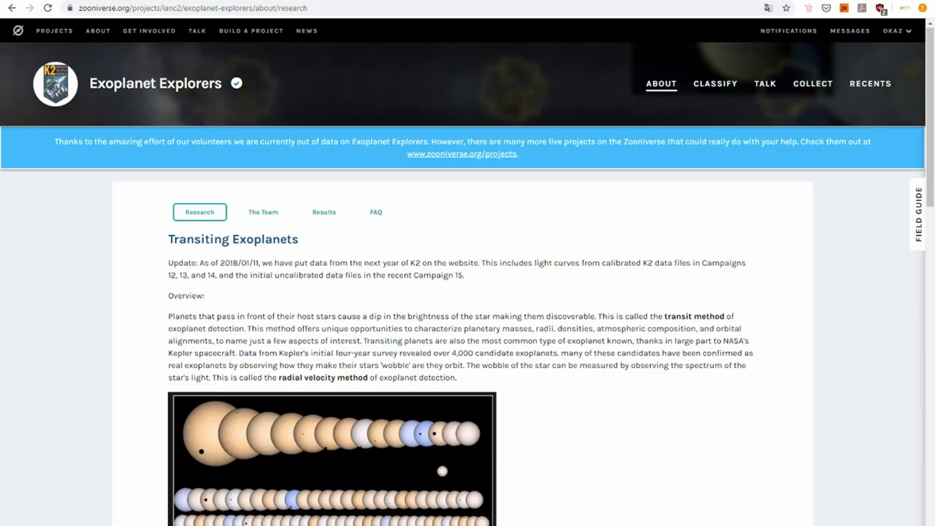
key("alt+Left")
- Review the project's completion statistics and join its Talk discussion boards
scroll(468, 292, "down", 2)
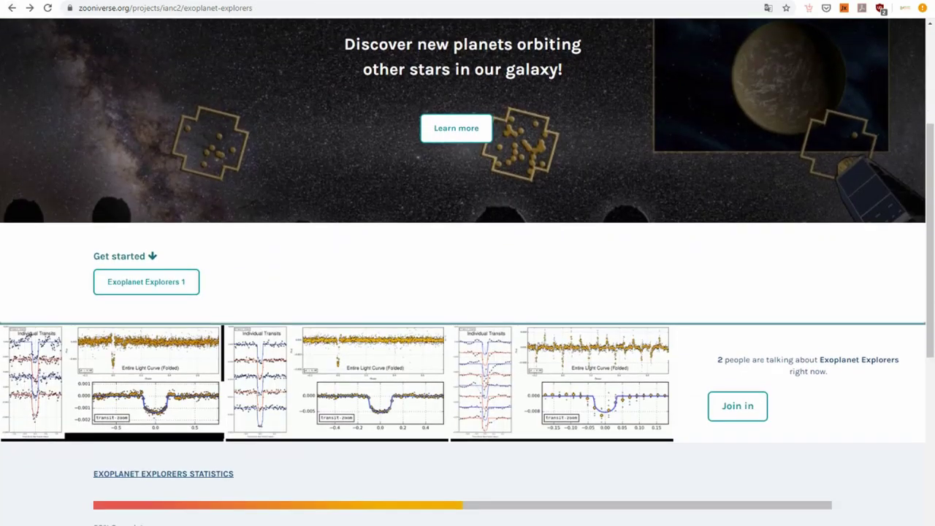
scroll(467, 292, "down", 2)
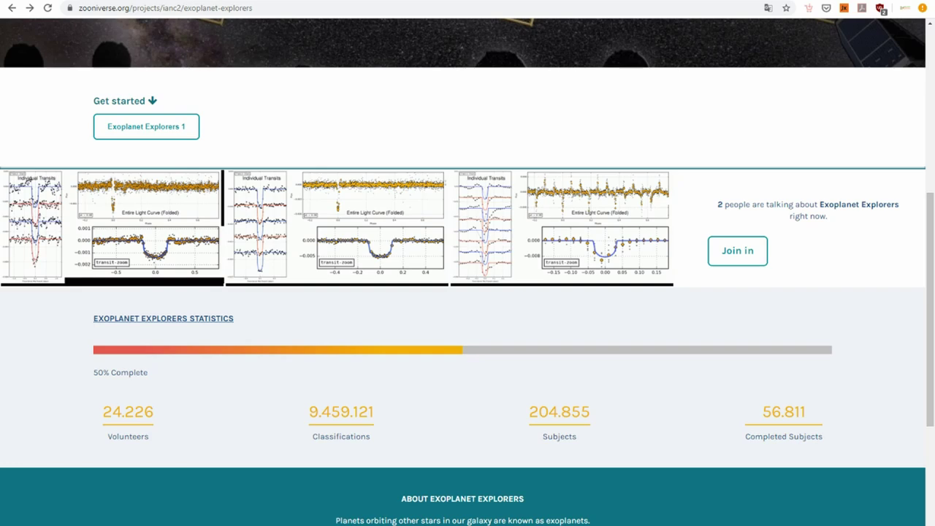
left_click(737, 251)
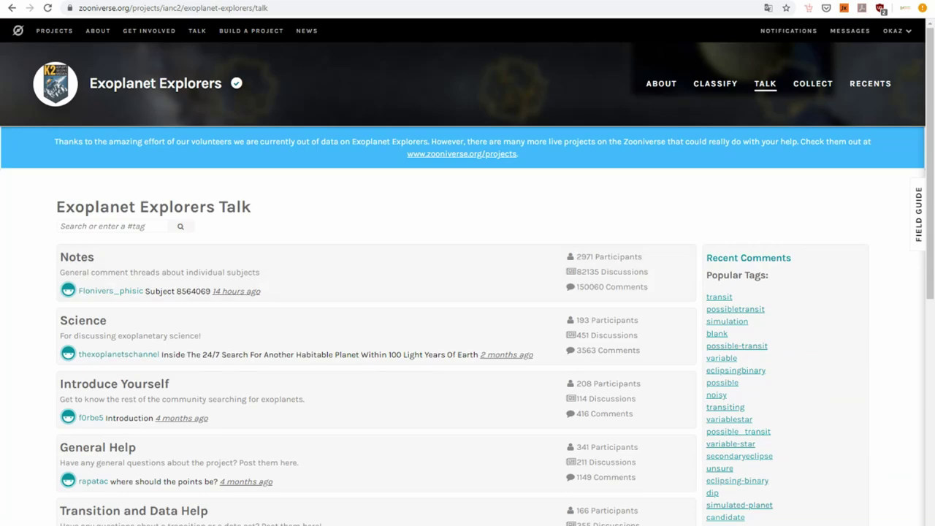
scroll(468, 293, "down", 3)
scroll(468, 292, "up", 3)
- Start classifying to show a folded light curve with the transiting-planet question
left_click(715, 83)
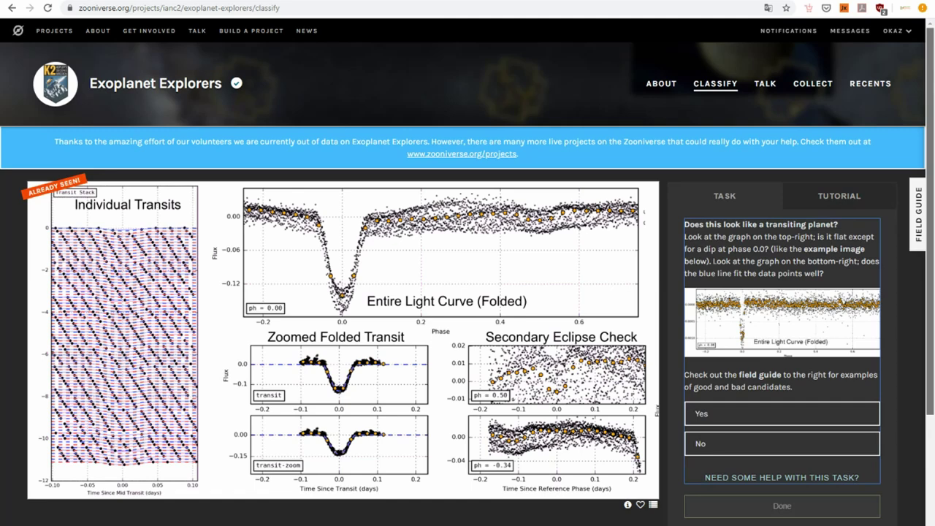
scroll(468, 292, "down", 1)
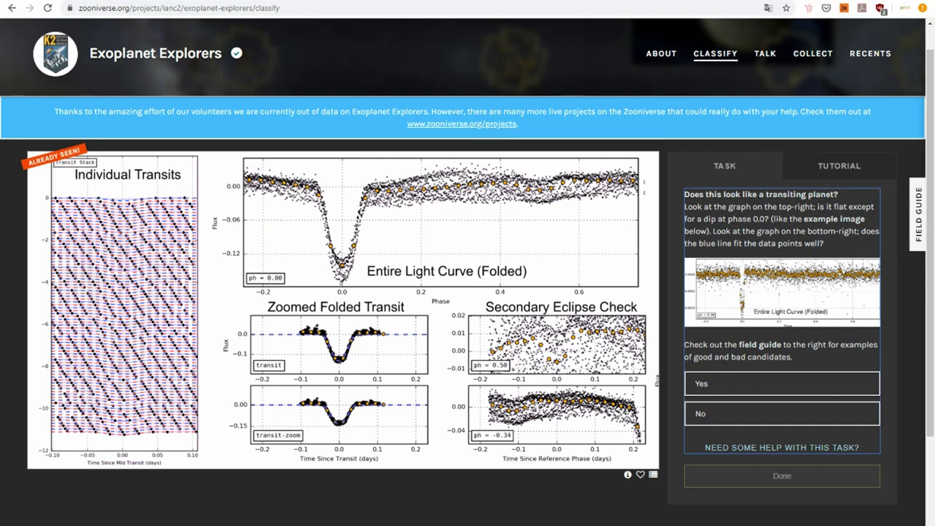
- Submit Yes for the current light curve, then Yes again for the next subject
left_click(782, 383)
left_click(781, 475)
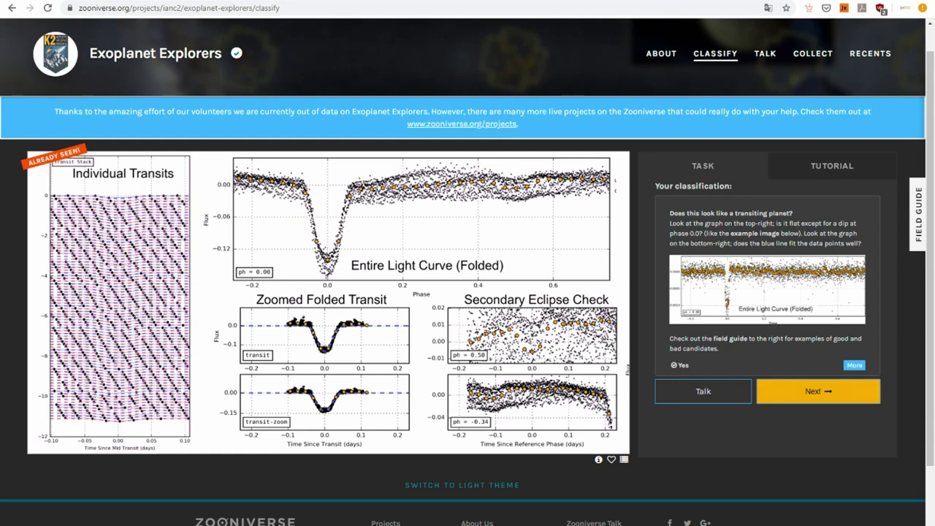
left_click(819, 391)
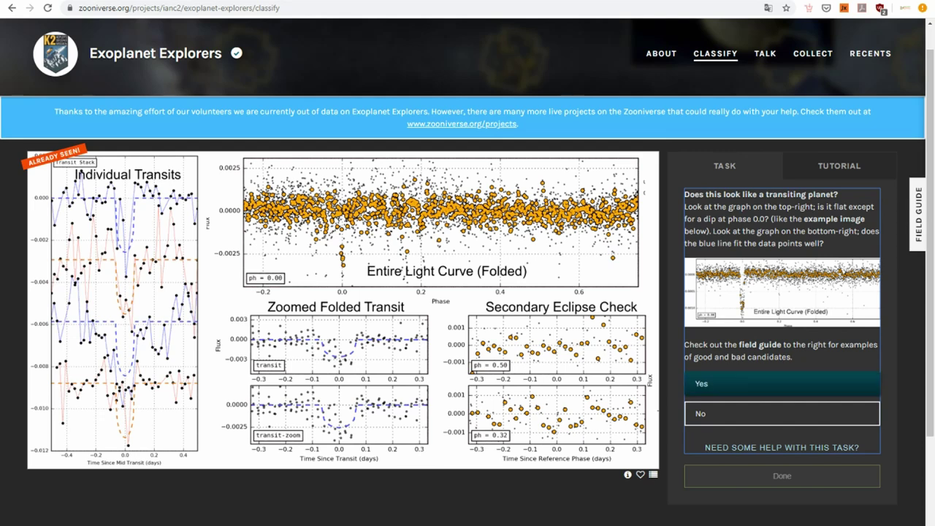
left_click(781, 384)
left_click(782, 475)
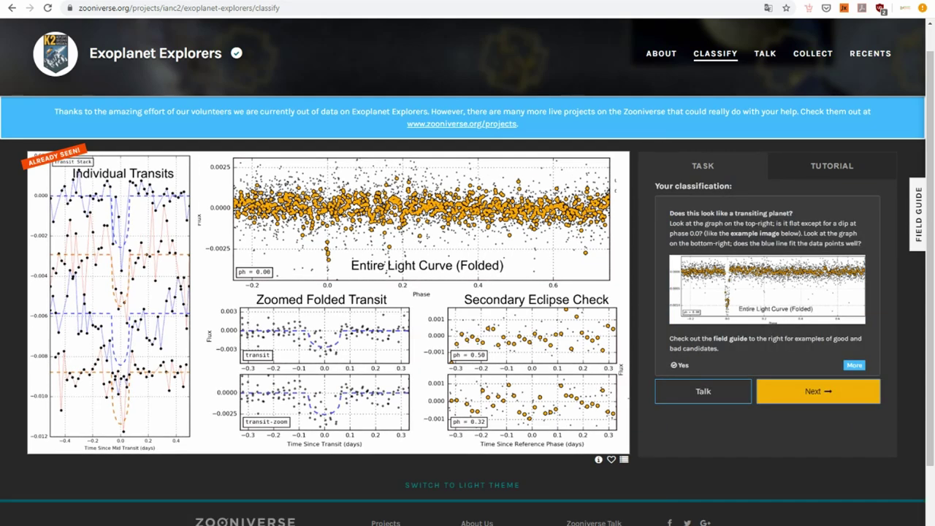